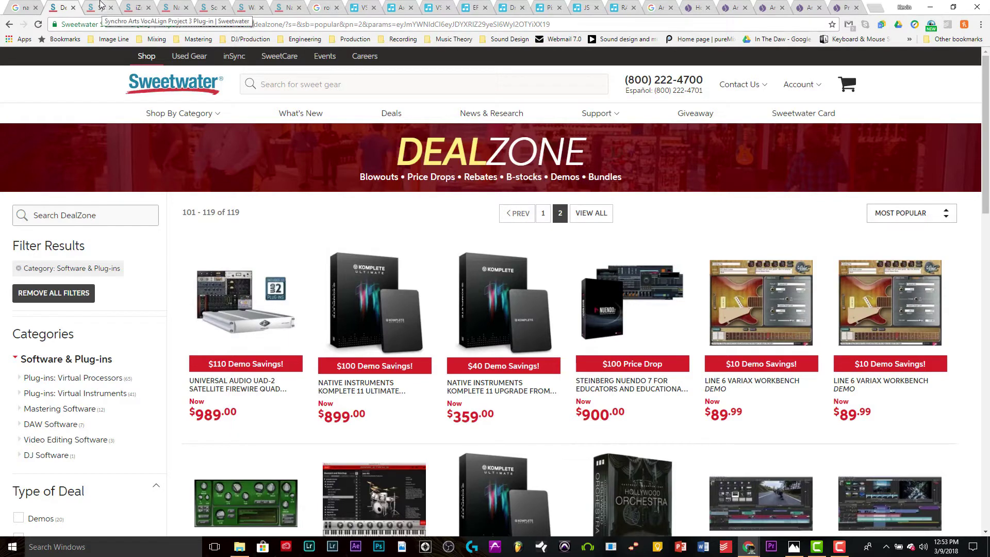
Step: Switch to the Sweetwater VocALign Project 3 tab showing the $45 price drop to $104
click(100, 6)
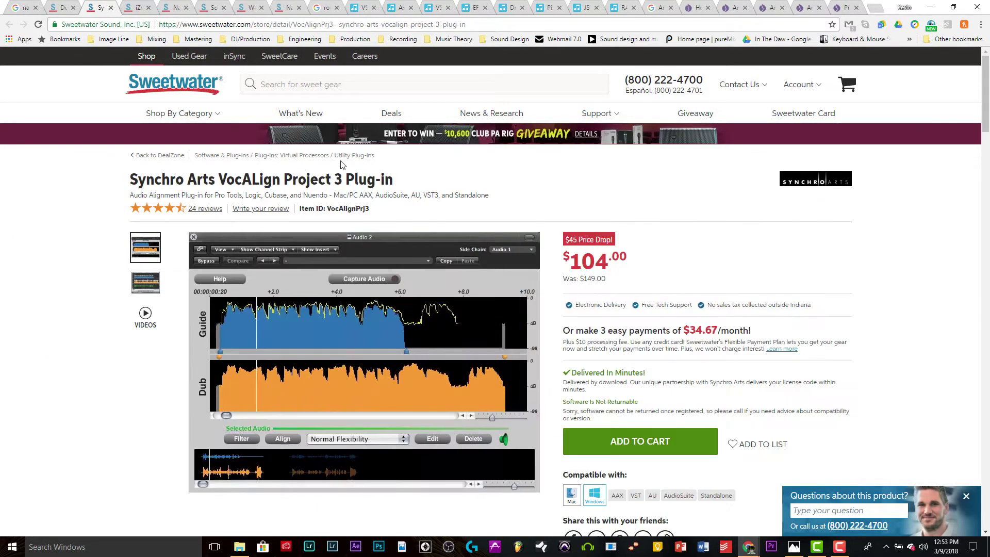
scroll(719, 270, down, 2)
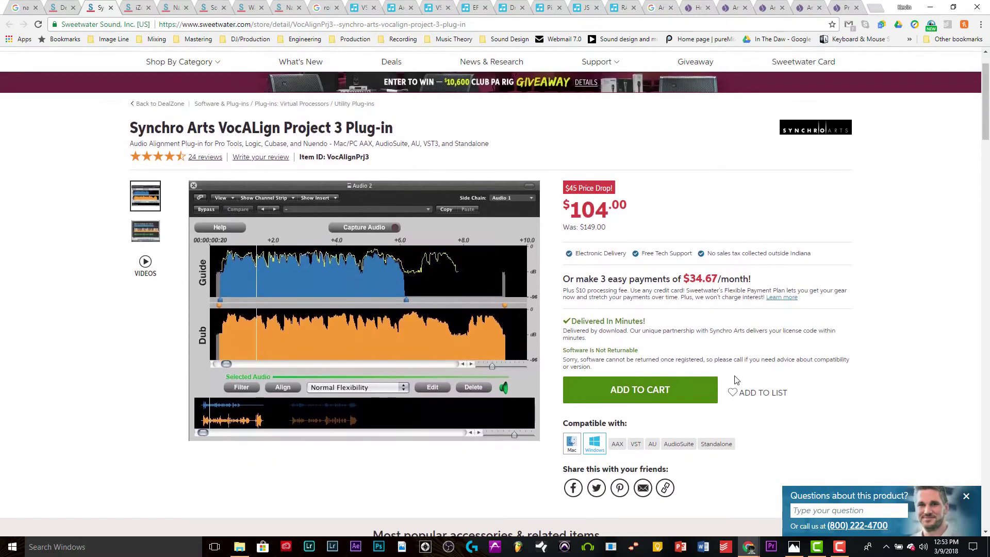
scroll(430, 348, up, 1)
Step: Switch to the iZotope Music Production Suite page, priced $499 after a $500 drop
click(140, 8)
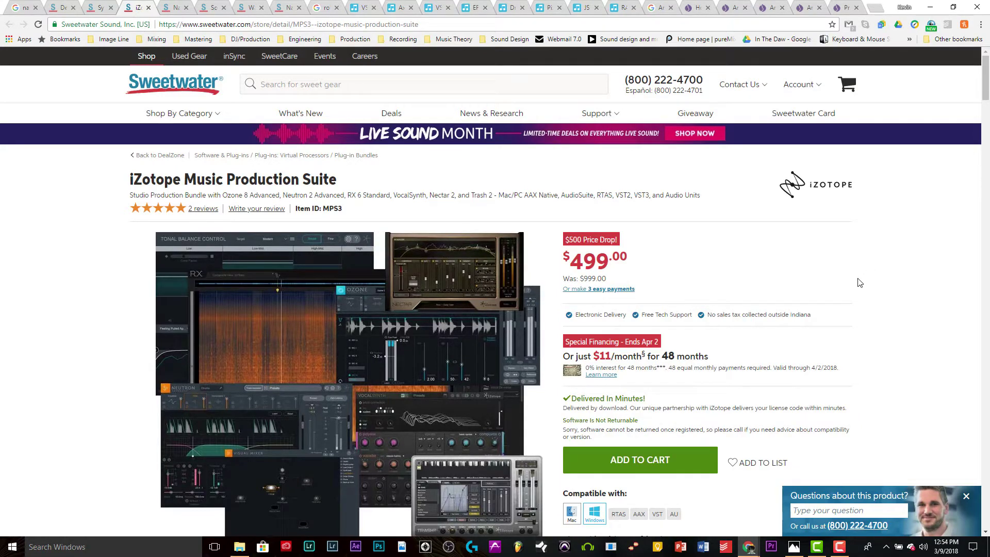
scroll(858, 283, down, 3)
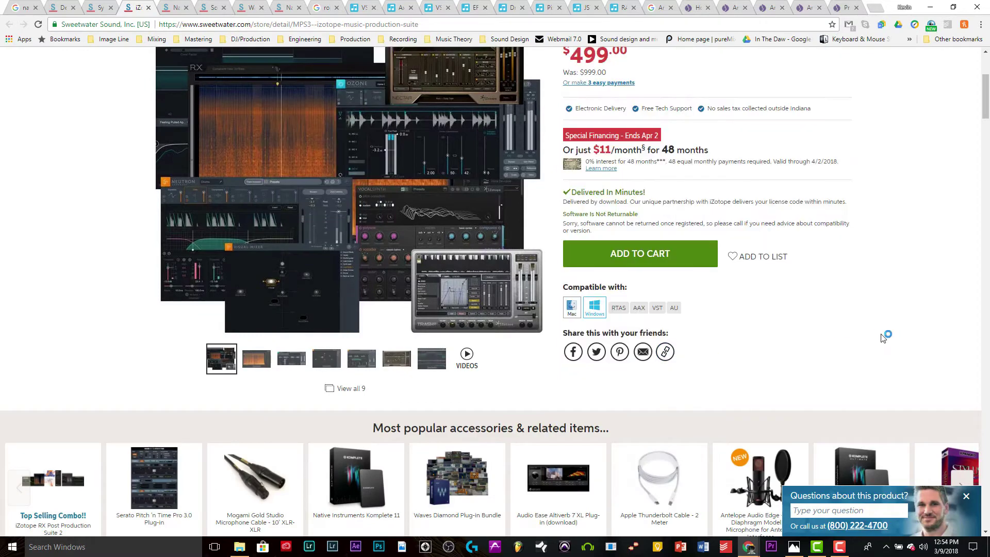
scroll(884, 337, up, 1)
scroll(874, 337, up, 1)
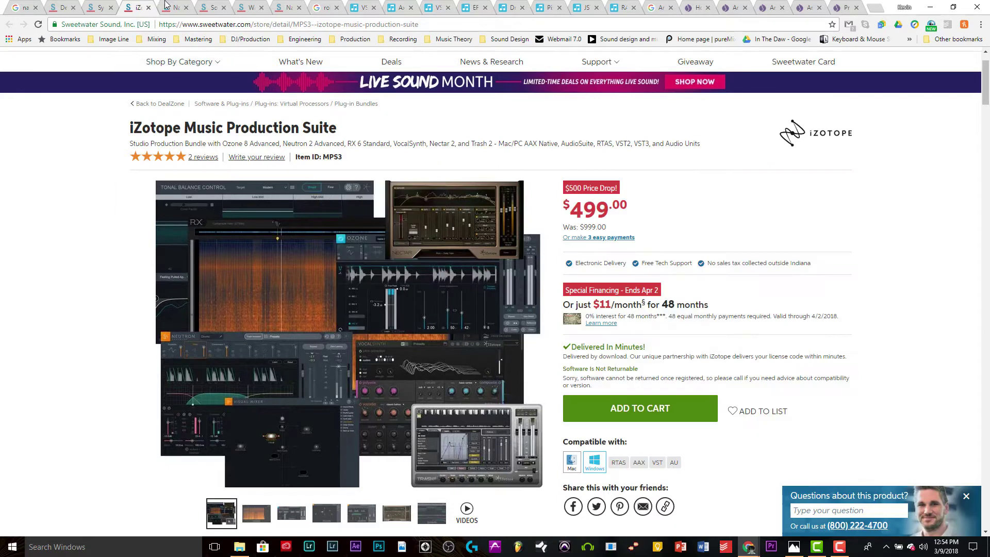
Step: Switch to the Native Instruments Maschine Mikro page marked down to $299
click(165, 5)
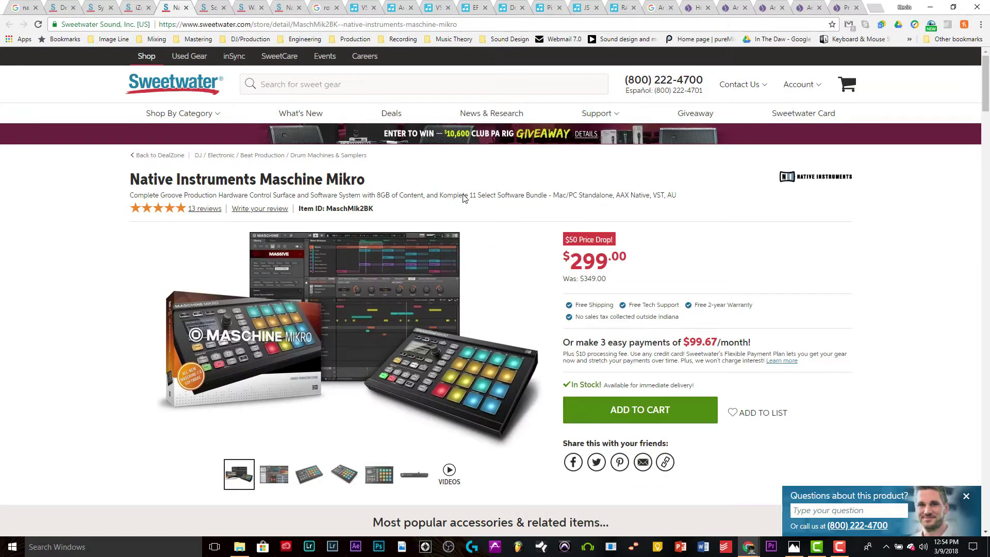
scroll(594, 233, down, 1)
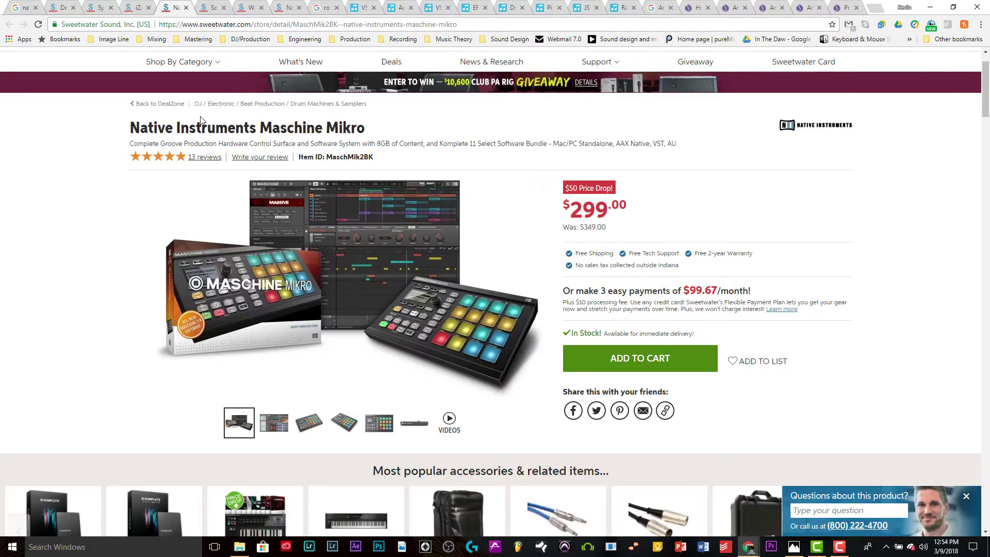
Step: Switch to the Softube Drawmer S73 plug-in page, reduced to $69
click(211, 7)
scroll(572, 170, down, 2)
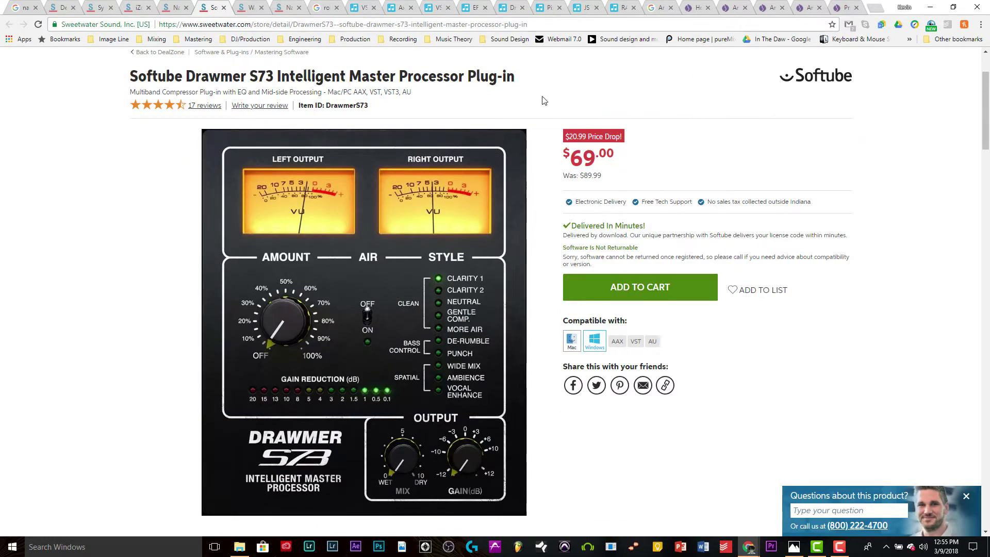
scroll(504, 99, down, 2)
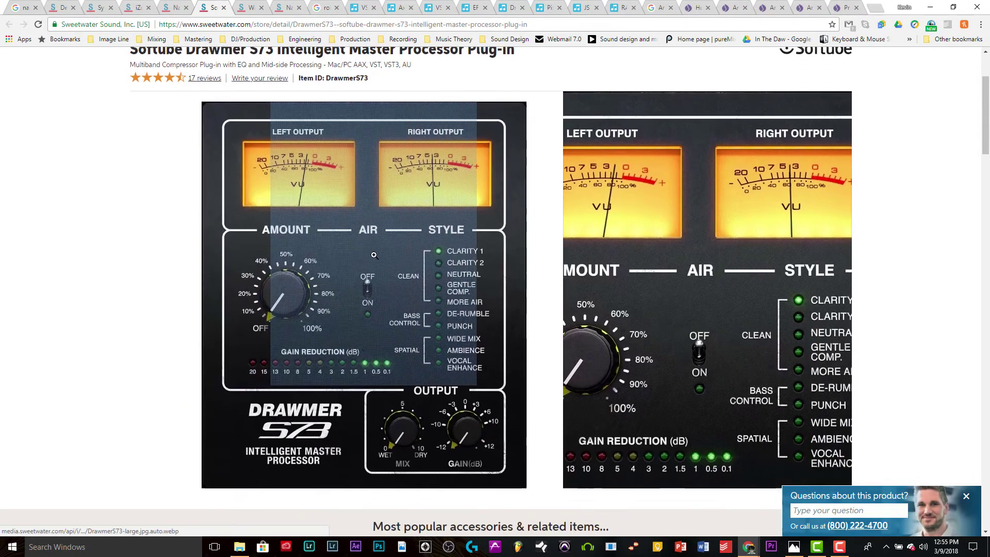
scroll(625, 320, up, 1)
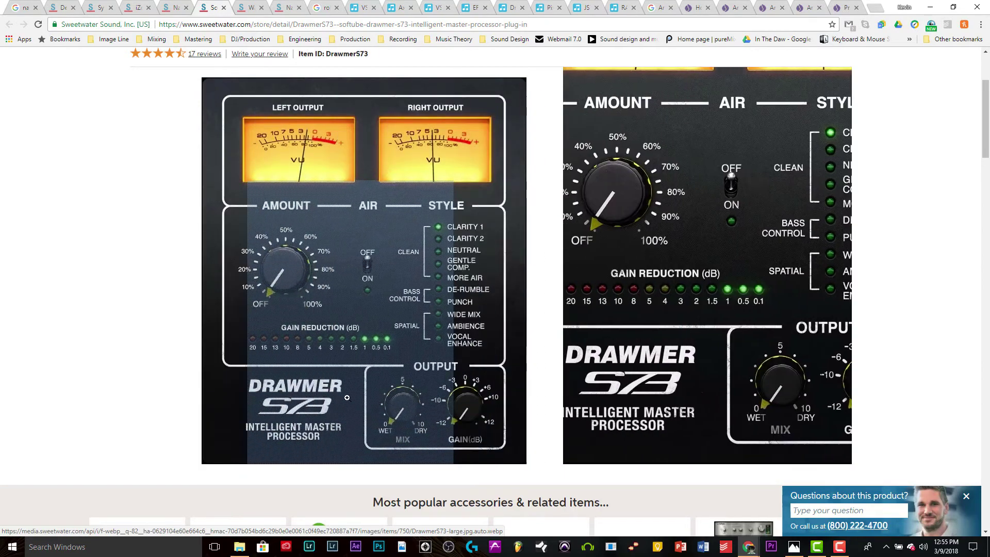
Step: Move to the next tab, the Waves Brauer Motion page at $29
key(ctrl+Tab)
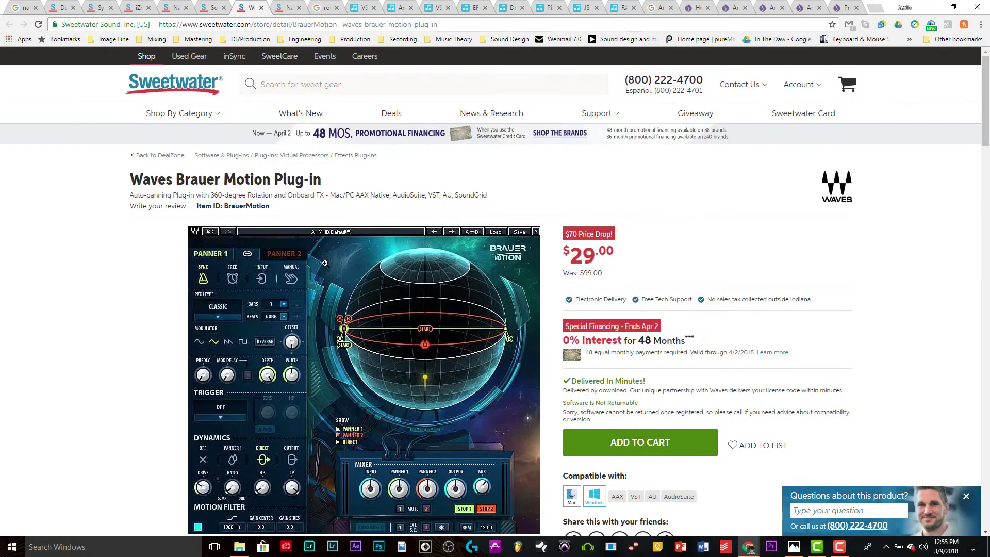
scroll(289, 369, down, 1)
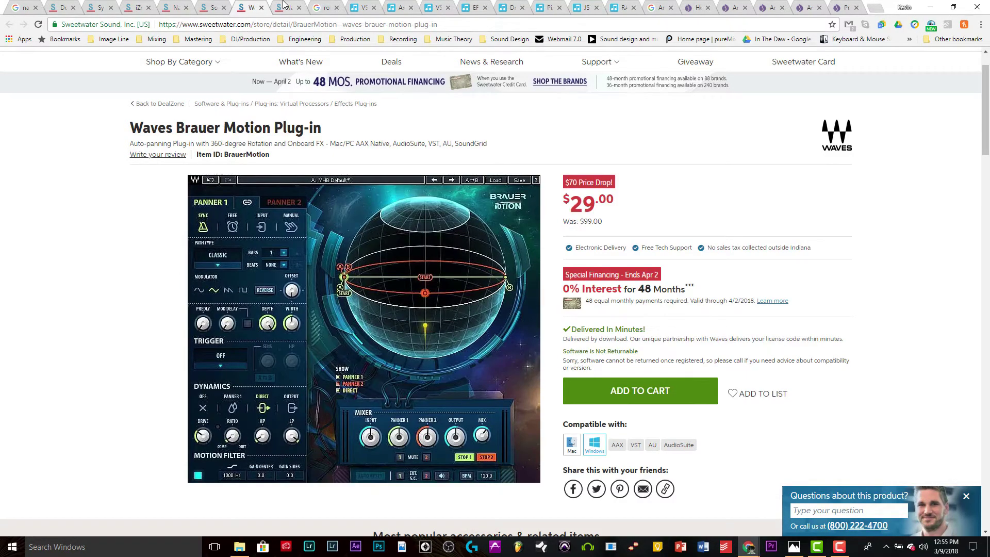
Step: Go to the Komplete 11 Select page and briefly highlight its $199.00 price
click(284, 7)
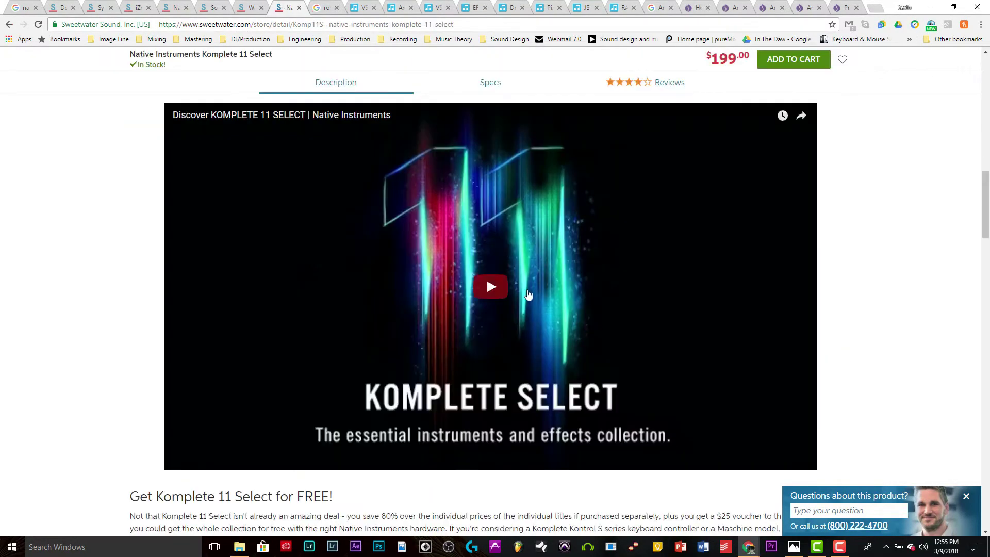
scroll(531, 295, up, 2)
scroll(530, 295, up, 10)
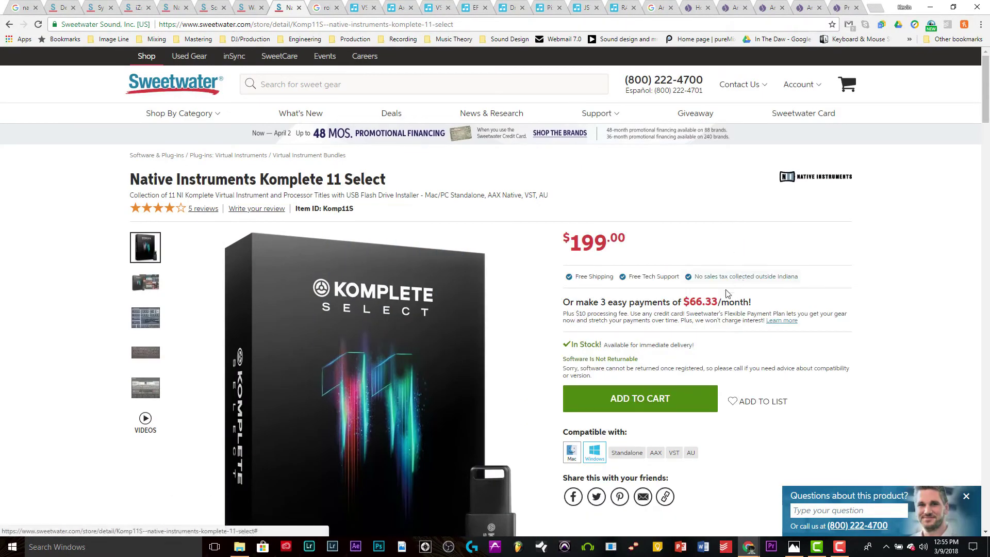
double_click(572, 242)
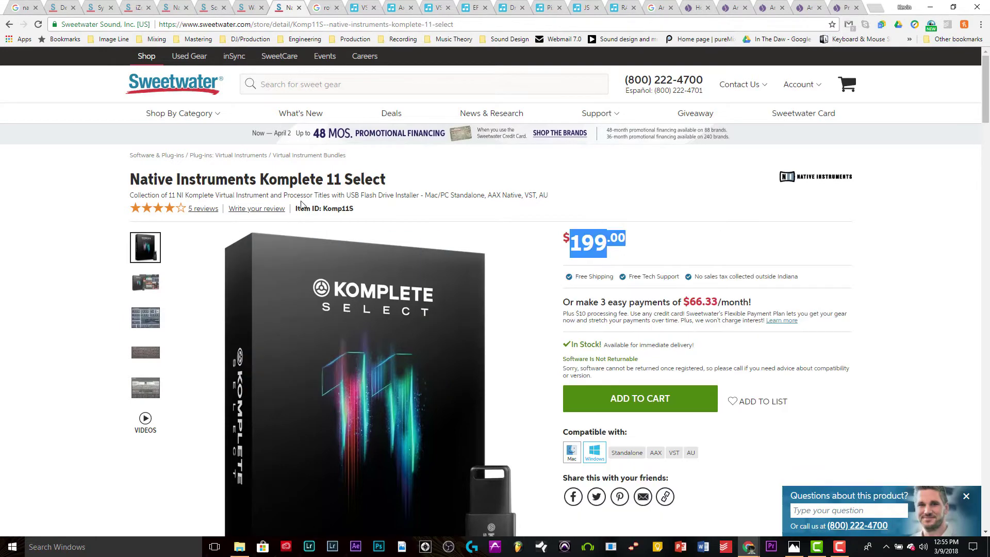
click(437, 172)
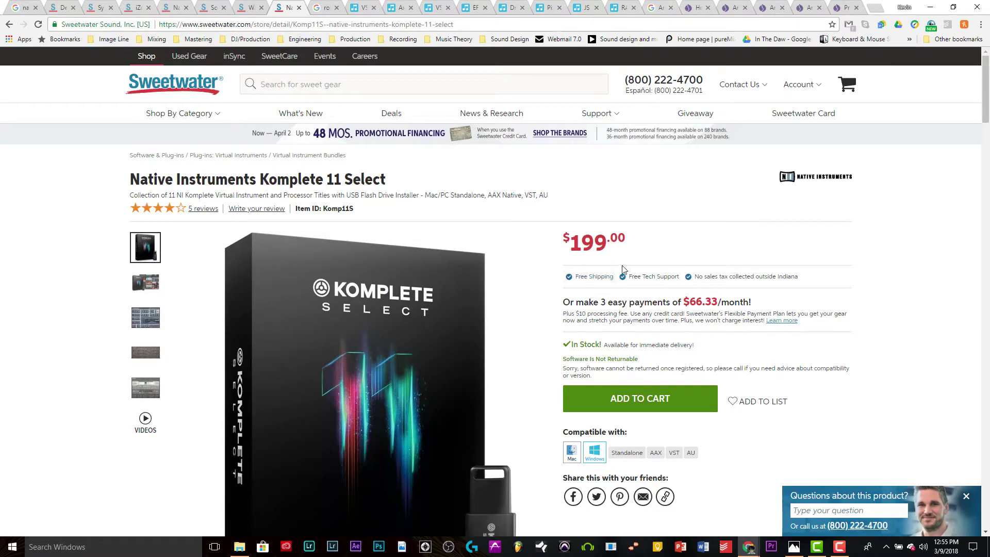
scroll(636, 276, down, 2)
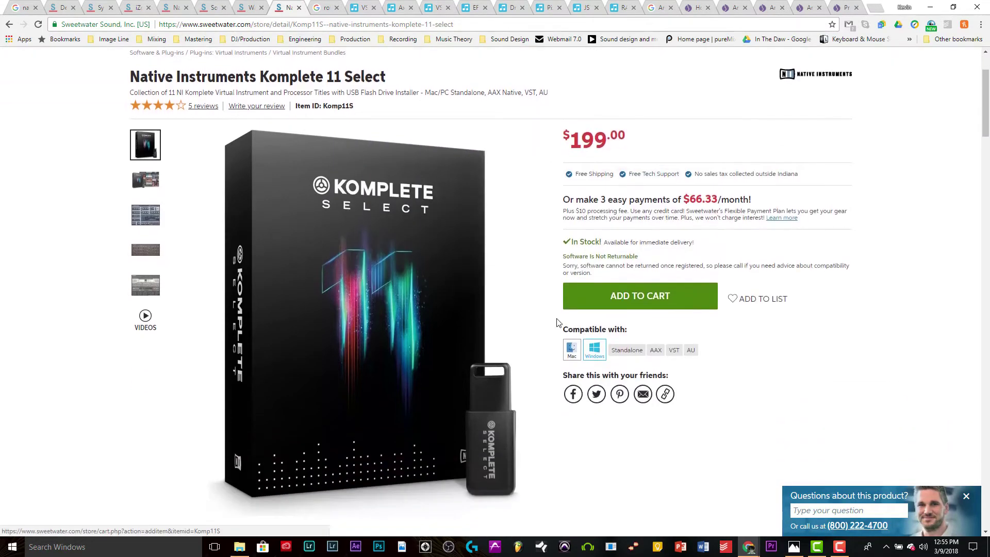
scroll(433, 154, up, 2)
Step: Cycle past the Google and Plugin Boutique deals tabs to the £9.37 Axis page
click(326, 7)
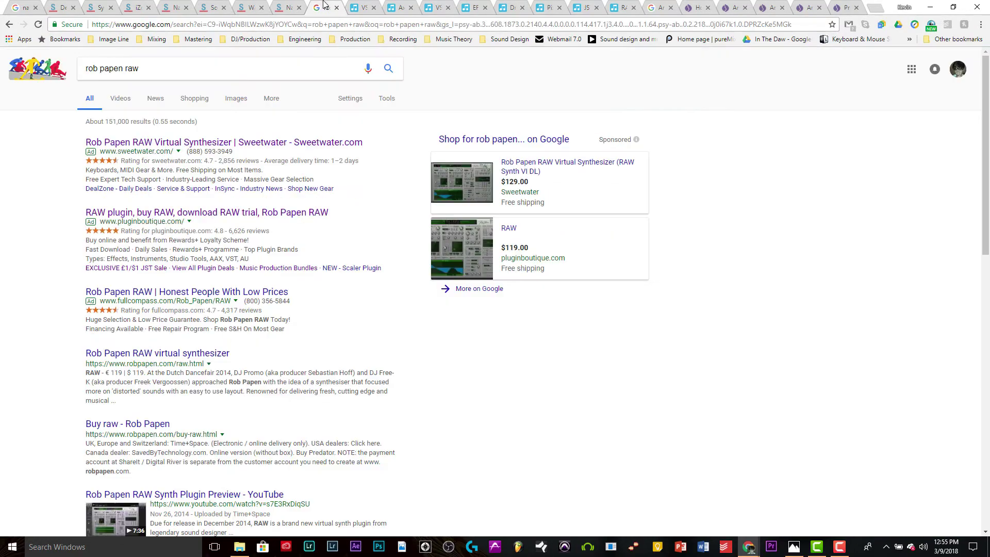
click(356, 6)
scroll(487, 205, down, 10)
key(ctrl+Tab)
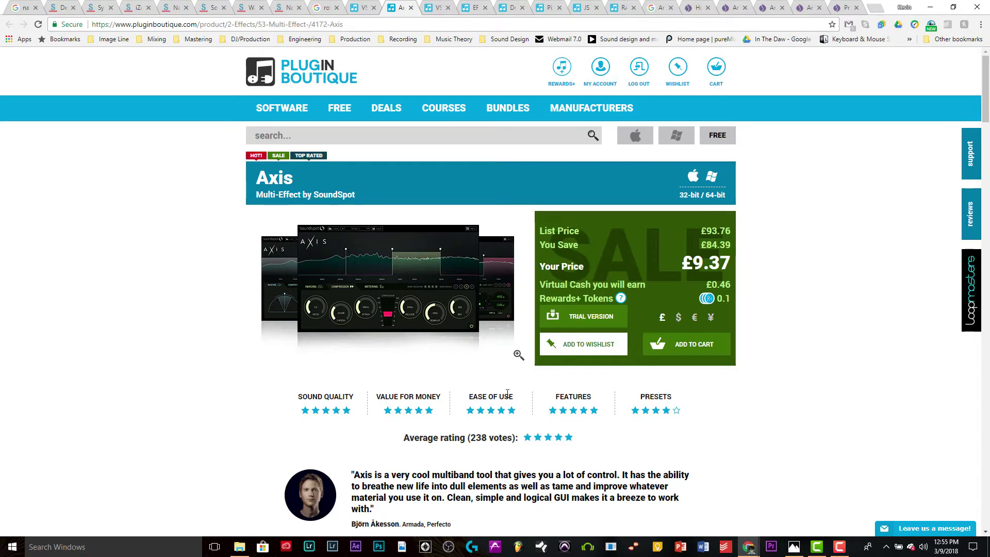
scroll(747, 260, down, 1)
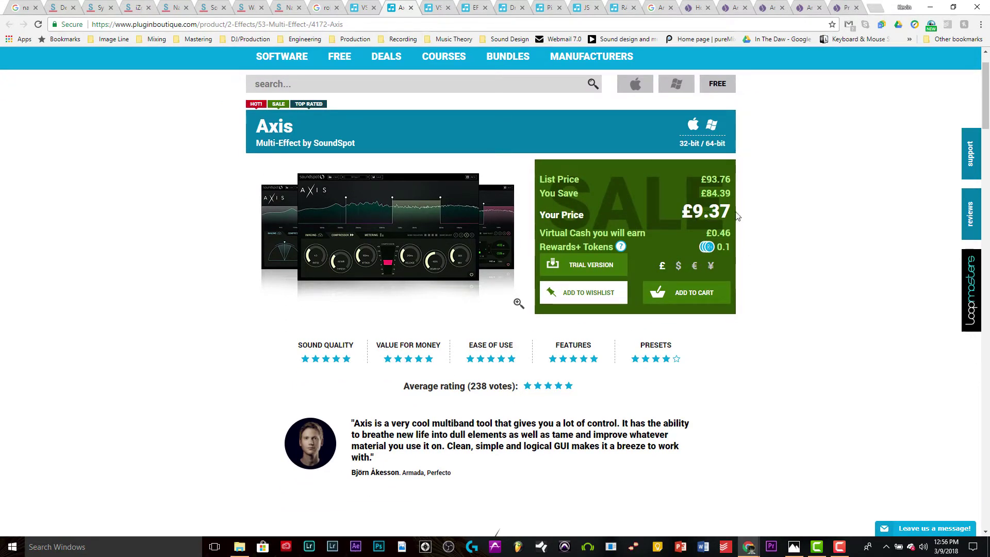
scroll(725, 369, down, 2)
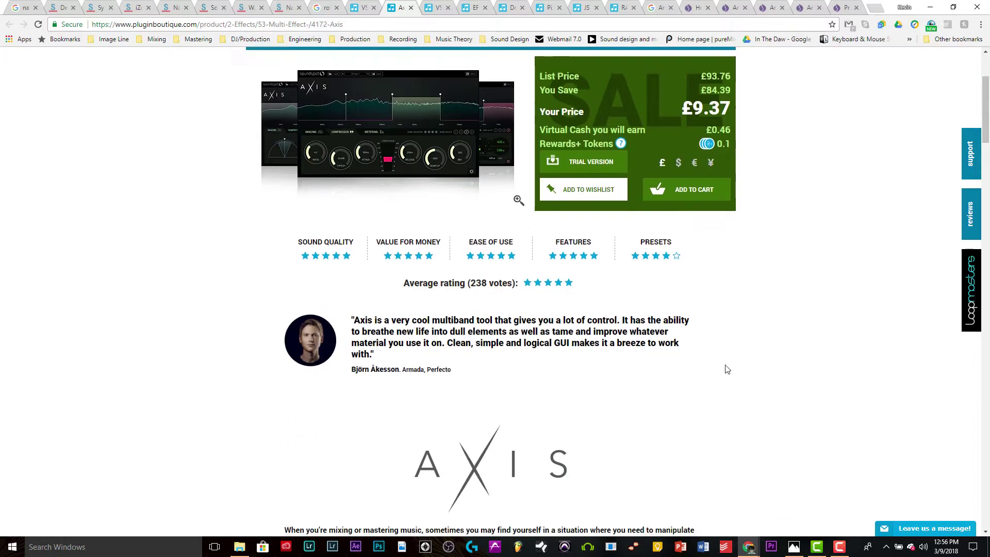
scroll(725, 372, up, 3)
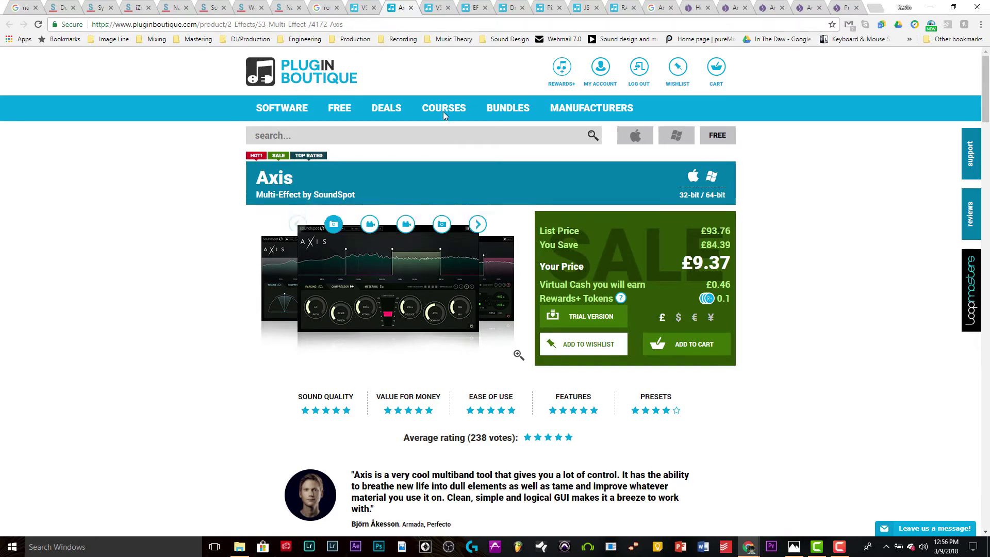
Step: Browse from the deals page through Distortion back to the Glitchmachines sale, then open Subvert
click(438, 7)
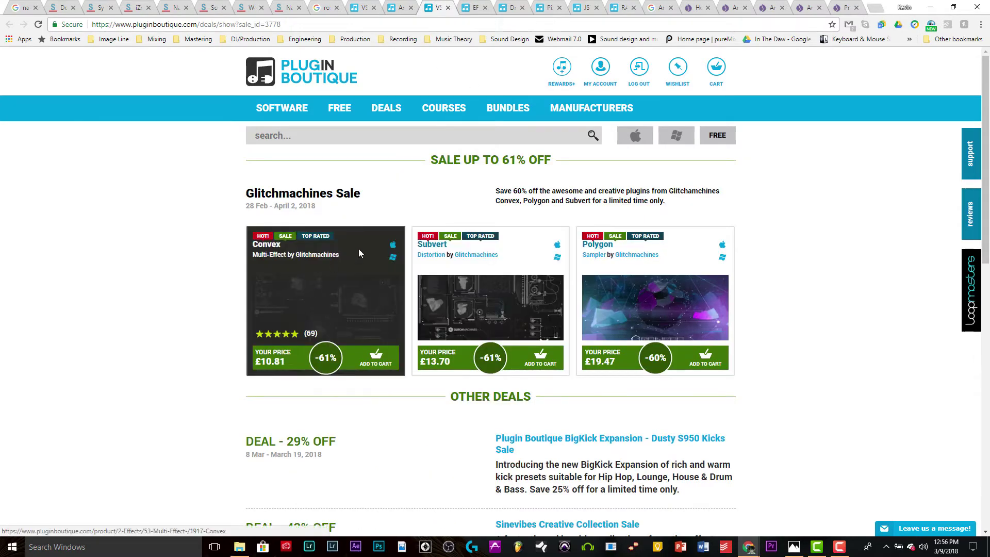
click(442, 254)
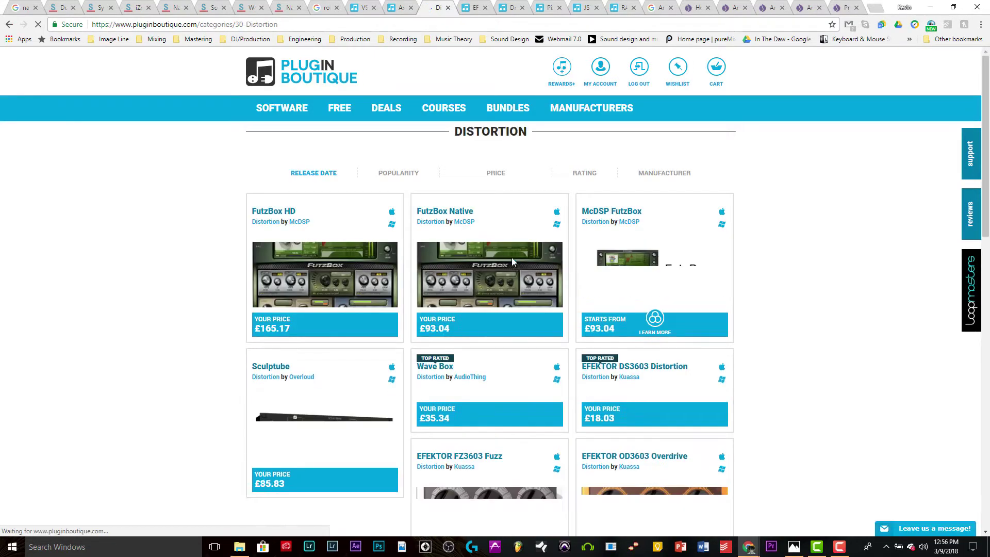
click(8, 24)
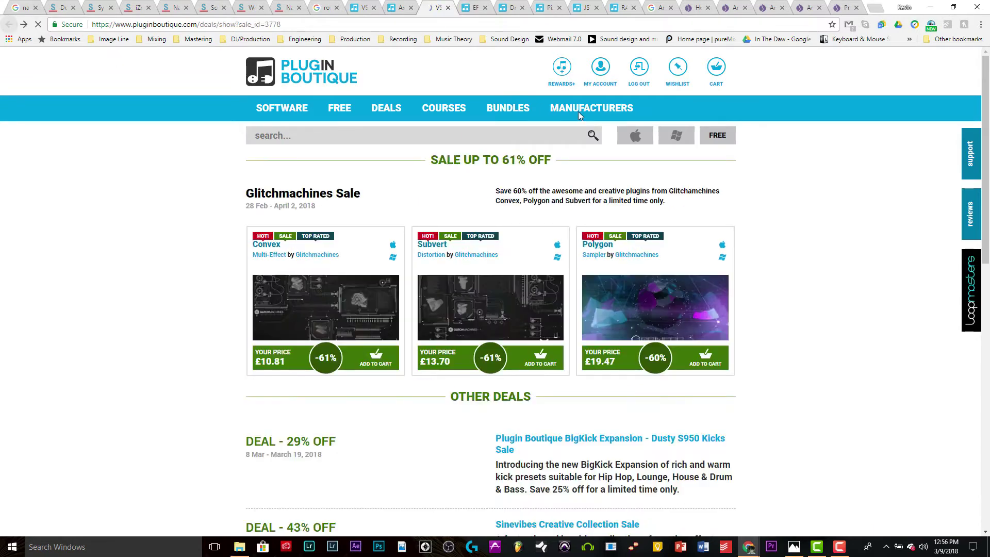
click(533, 246)
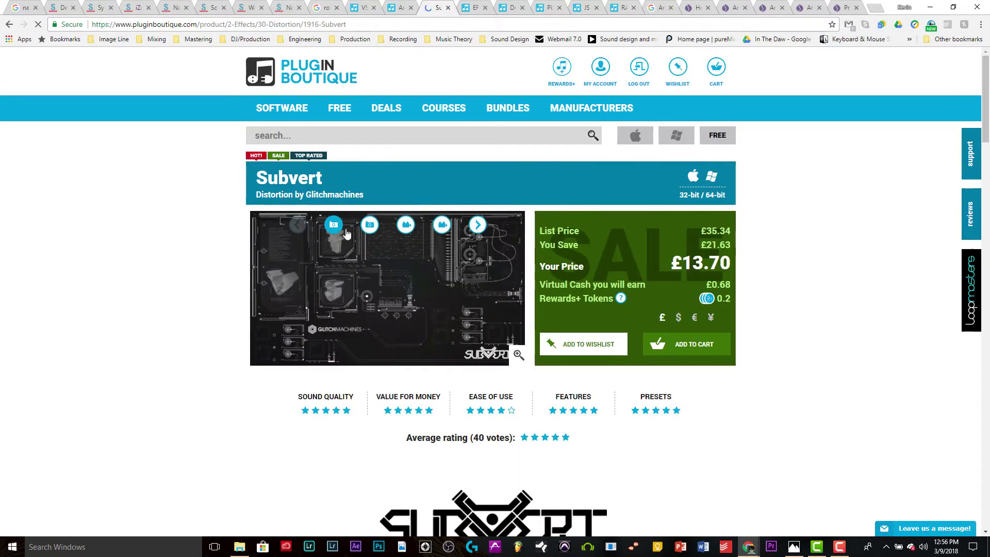
scroll(435, 380, down, 3)
scroll(436, 379, down, 7)
scroll(437, 383, up, 3)
scroll(400, 251, up, 2)
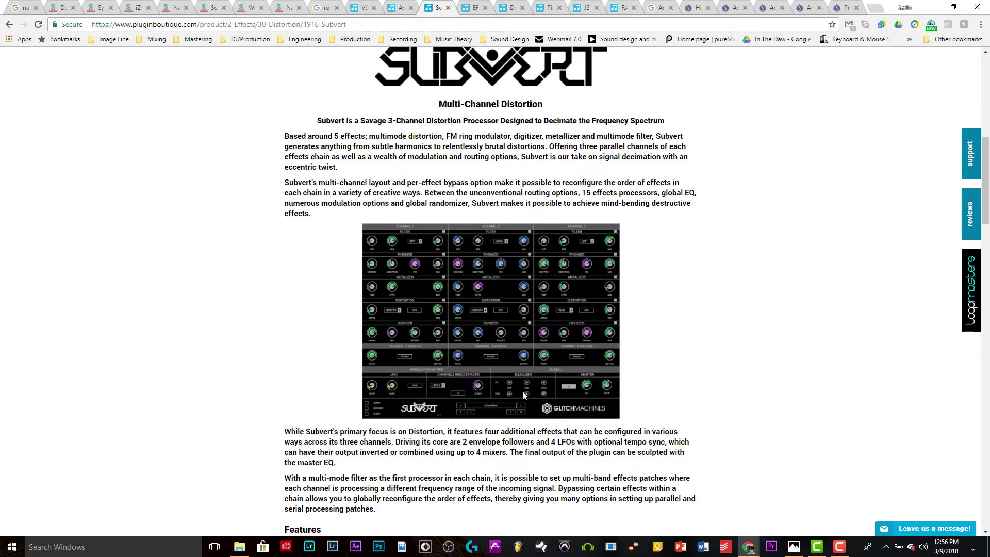
Step: Return to the Glitchmachines listing, highlight Morphing Multi-Effects, then view EFEKTOR WF3607
click(9, 26)
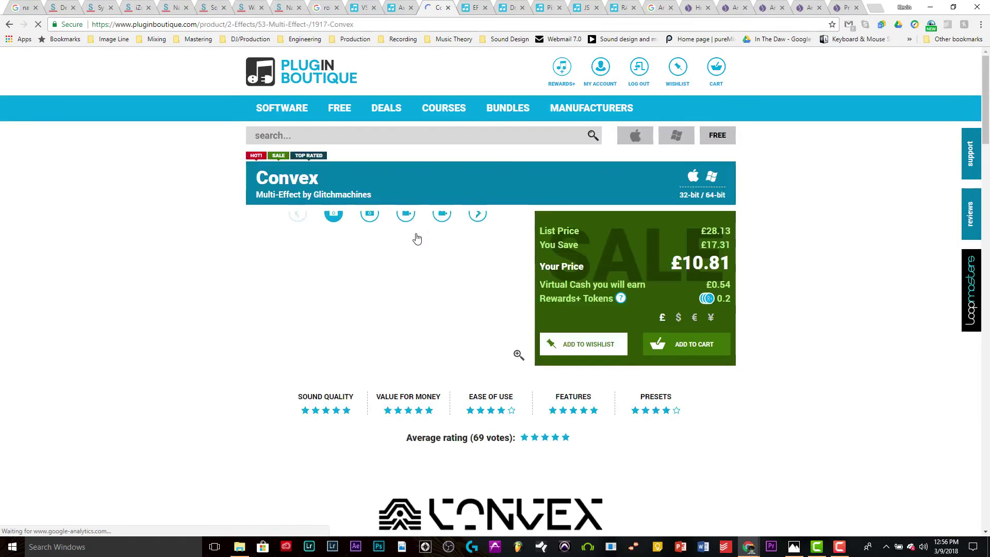
scroll(526, 275, down, 4)
scroll(528, 286, down, 2)
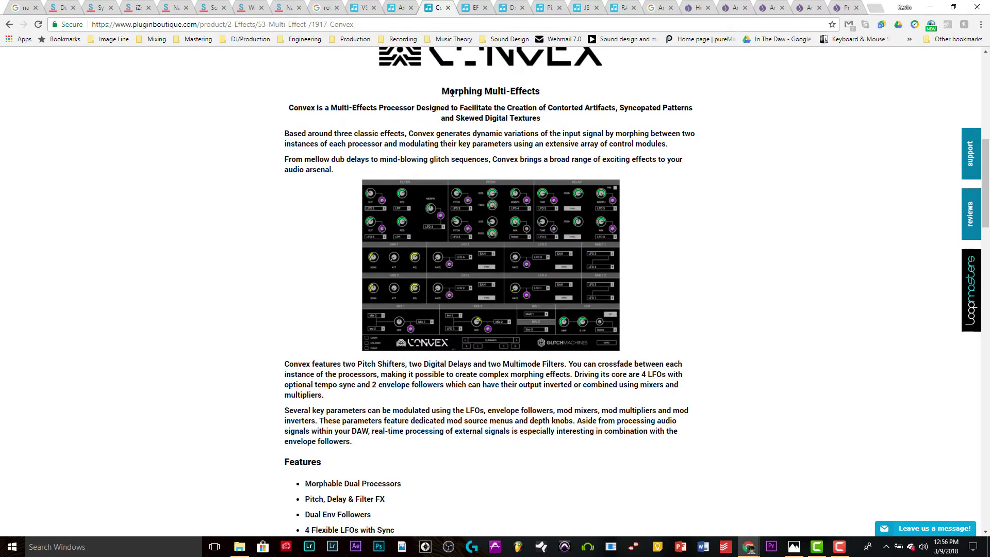
drag(458, 91, 537, 92)
click(567, 91)
click(469, 7)
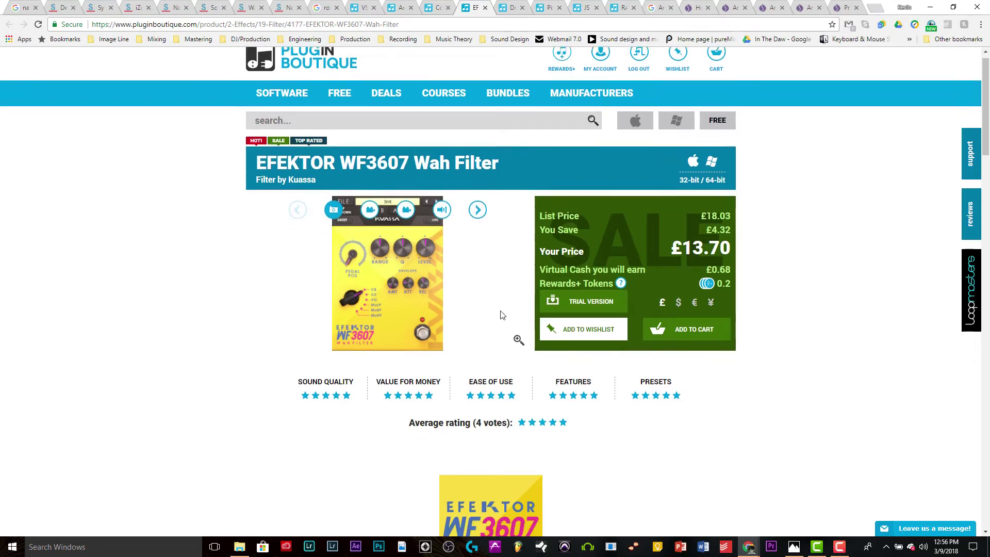
scroll(604, 364, down, 2)
scroll(603, 365, down, 1)
scroll(603, 364, up, 3)
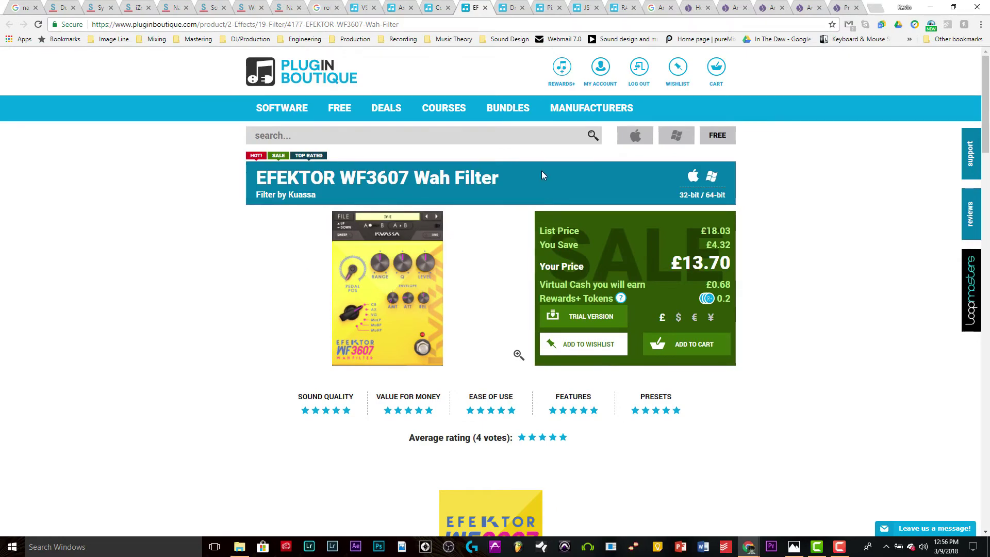
Step: Step through the Drawmer S73, Pixelator and £35.34 JST Producer Bundle 1 Upgrade pages
click(505, 7)
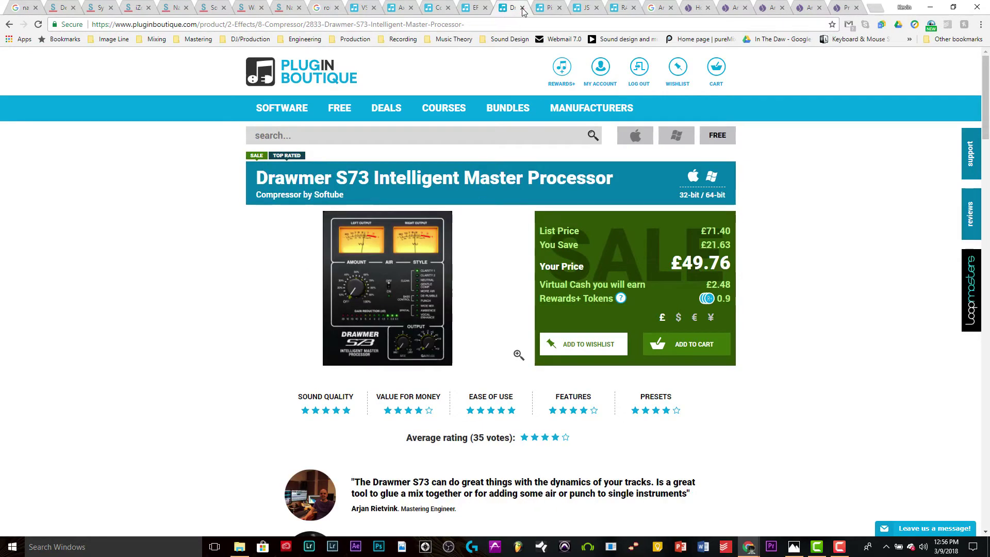
click(545, 8)
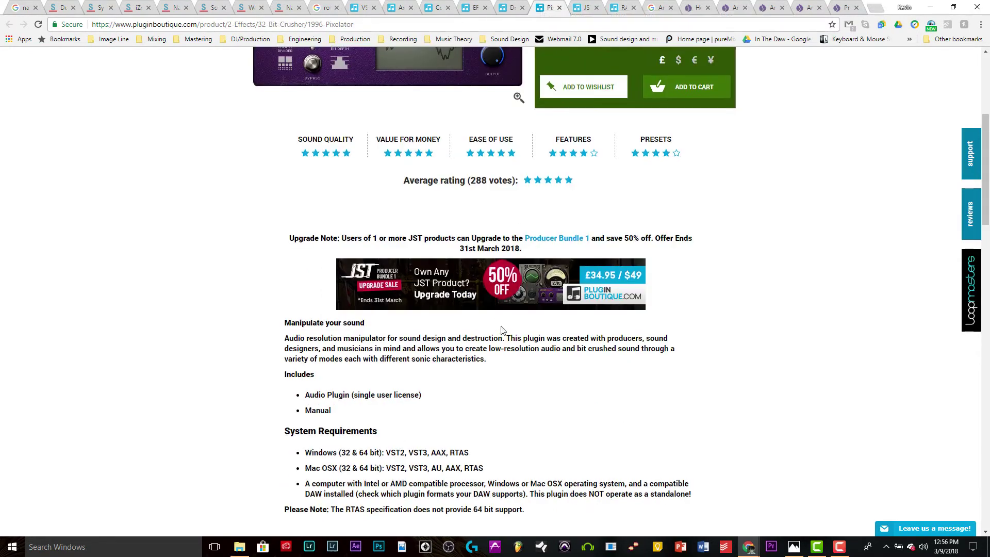
scroll(500, 330, up, 3)
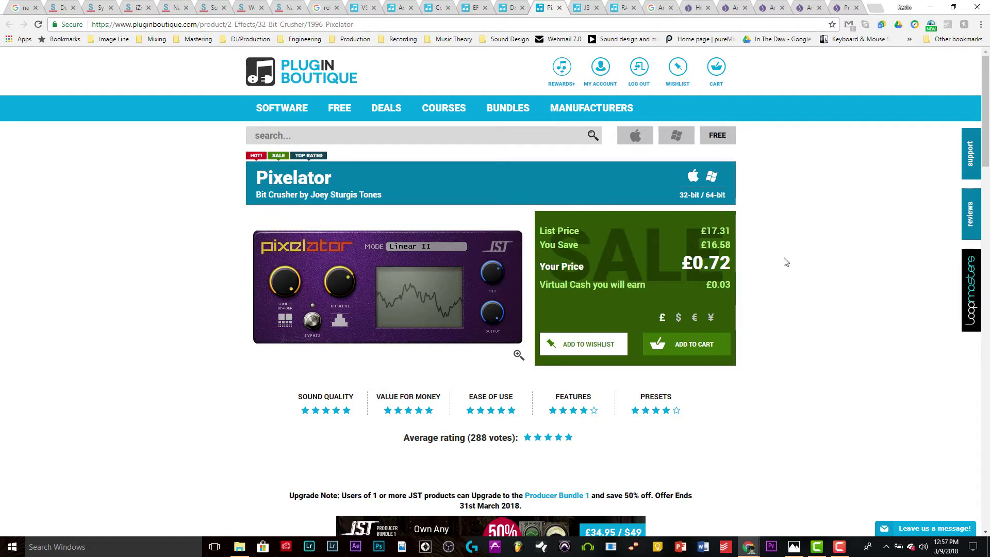
click(584, 7)
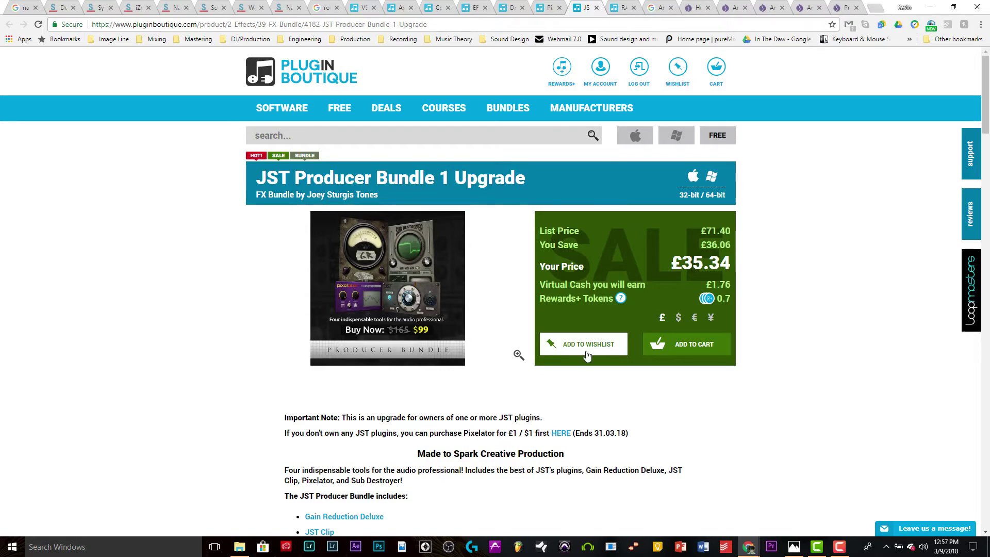
Step: Show the Rob Papen RAW synth page on Plugin Boutique, priced £85.83 from £107.47
click(632, 6)
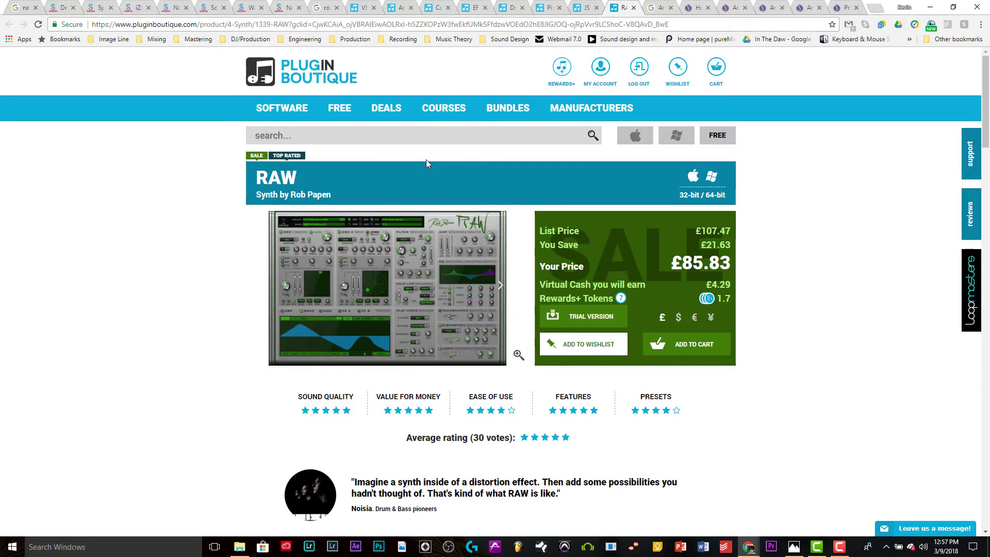
Step: On AudioDeluxe's Arturia 3 Preamps page, view the teal, V76-Pre, TridA-Pre and 1973-Pre images
click(694, 6)
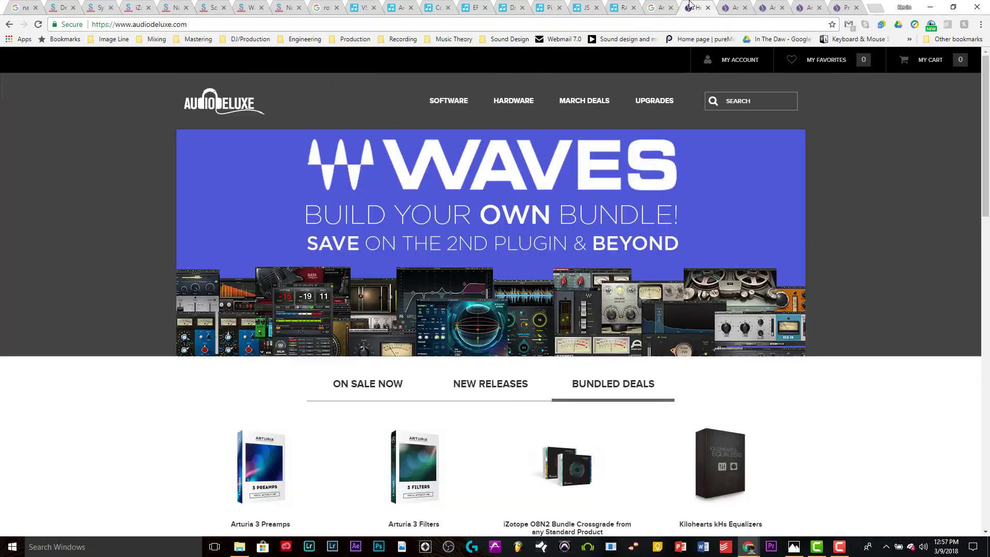
scroll(403, 276, down, 3)
scroll(449, 271, up, 4)
click(737, 9)
scroll(495, 274, down, 1)
scroll(733, 135, up, 3)
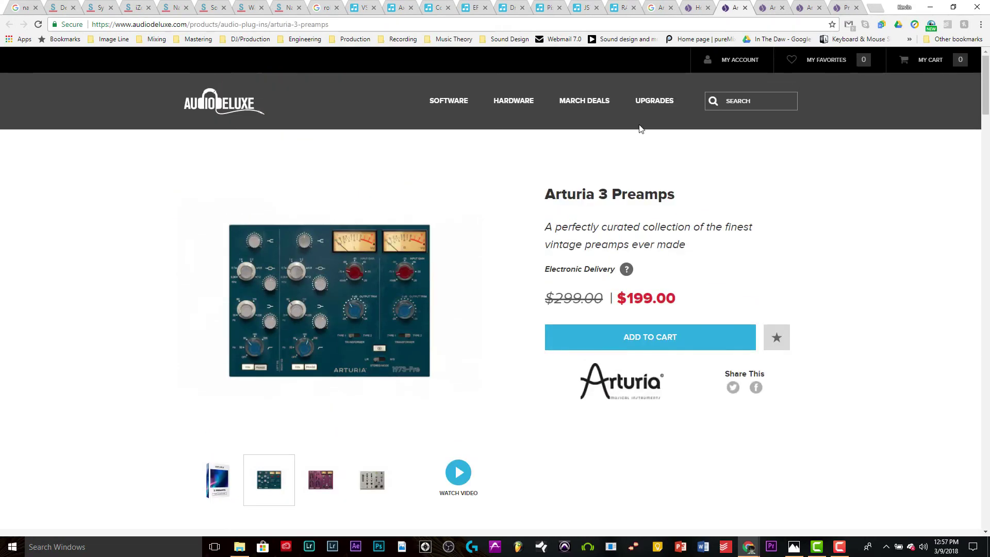
click(761, 6)
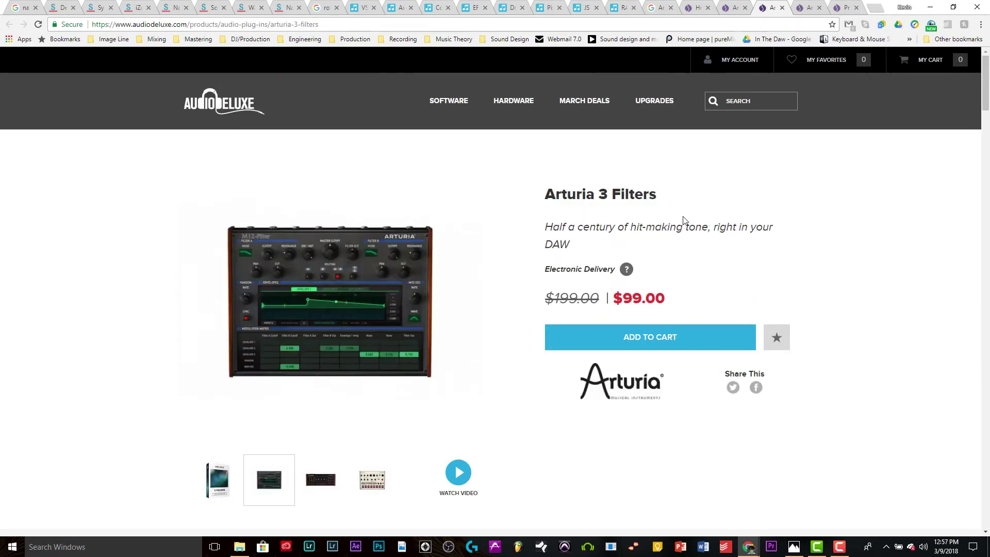
click(727, 8)
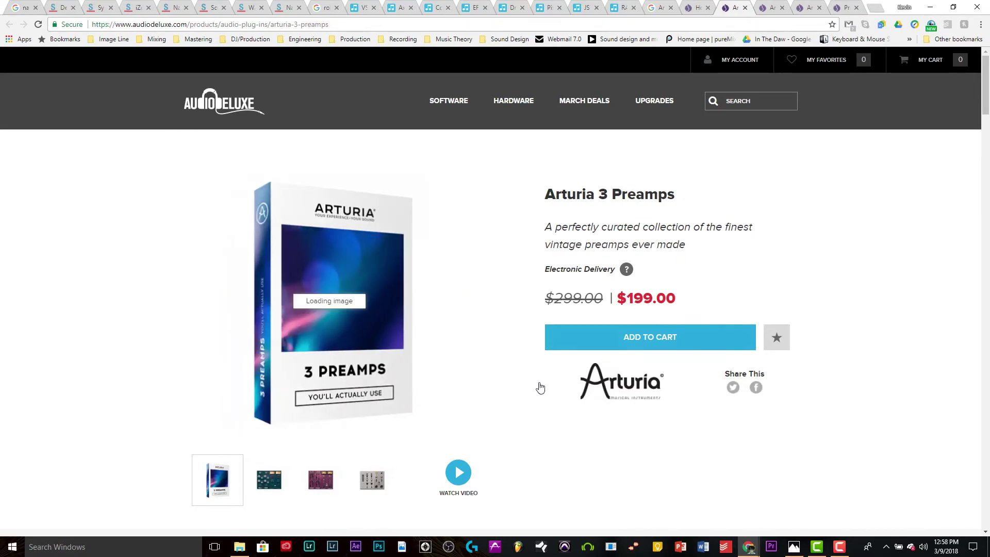
click(280, 481)
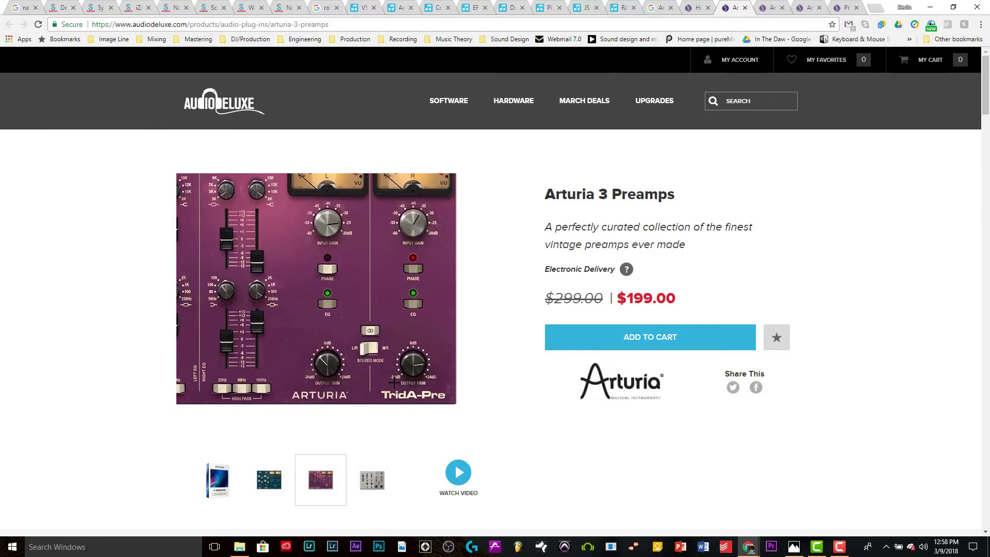
click(370, 492)
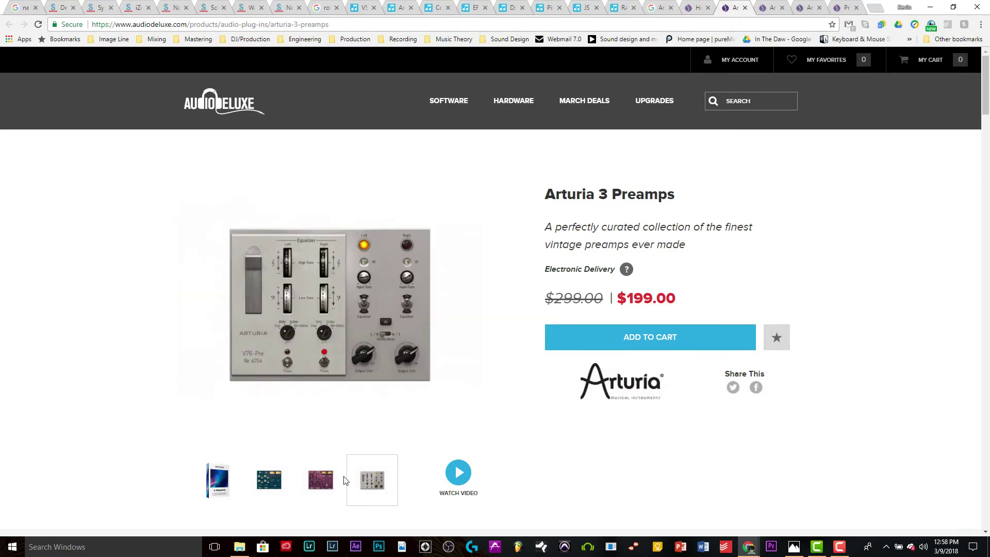
click(308, 480)
click(268, 480)
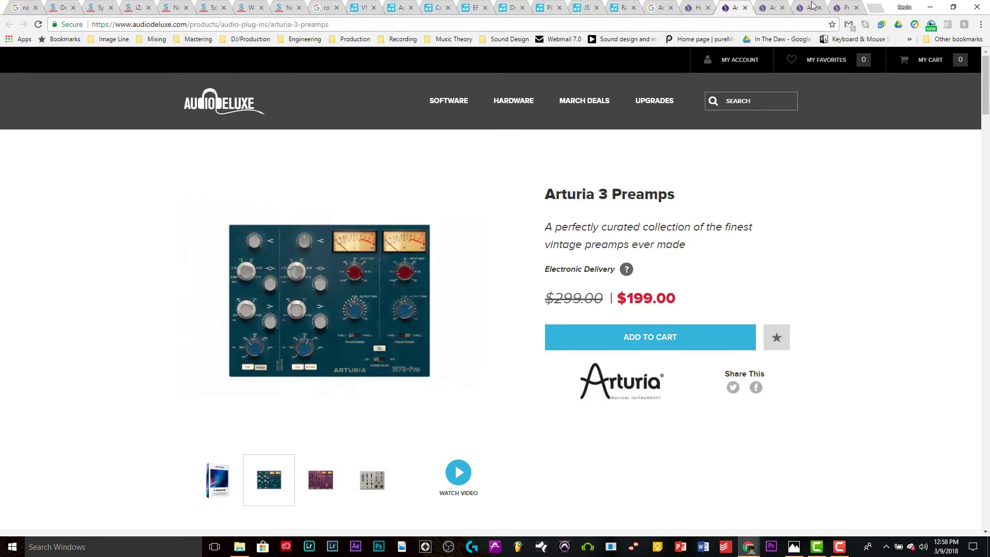
Step: On the Arturia 3 Filters page ($99), view the Mini-Filter, M12-Filter and SEM Filter images
key(ctrl+Tab)
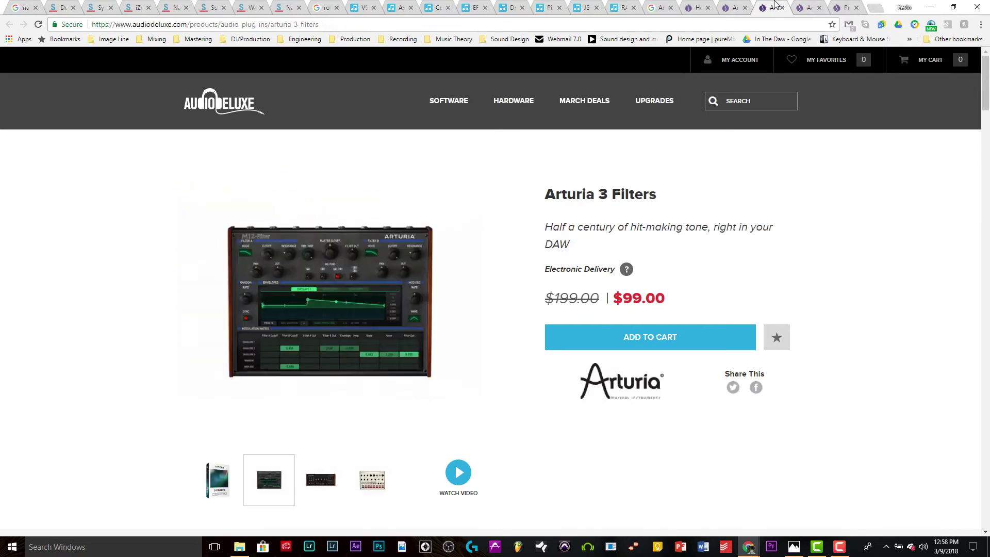
click(319, 483)
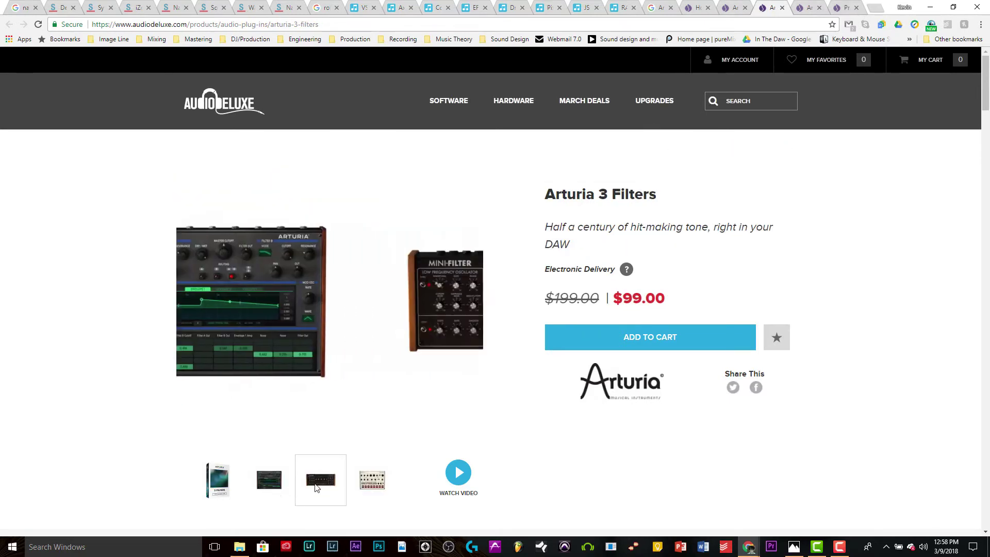
click(274, 484)
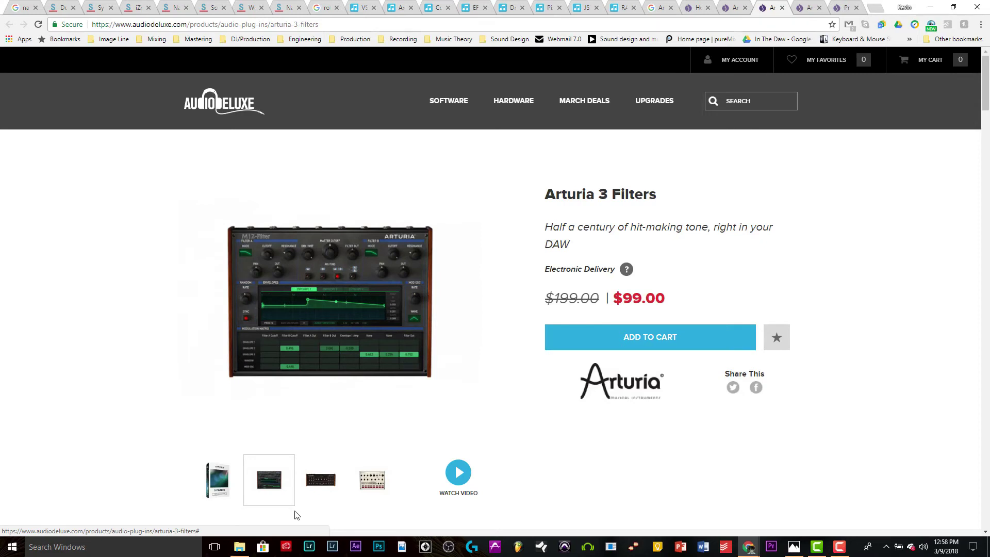
click(317, 484)
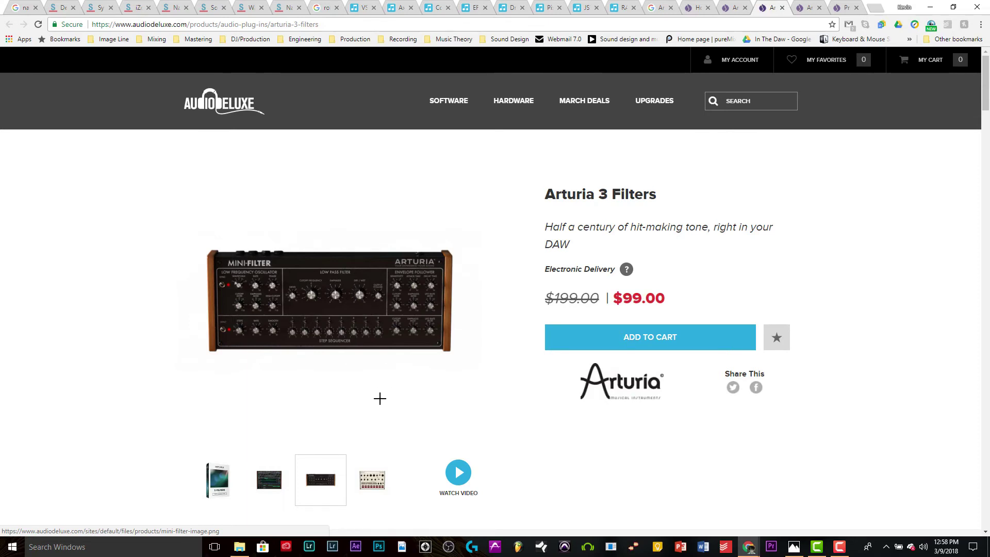
click(381, 477)
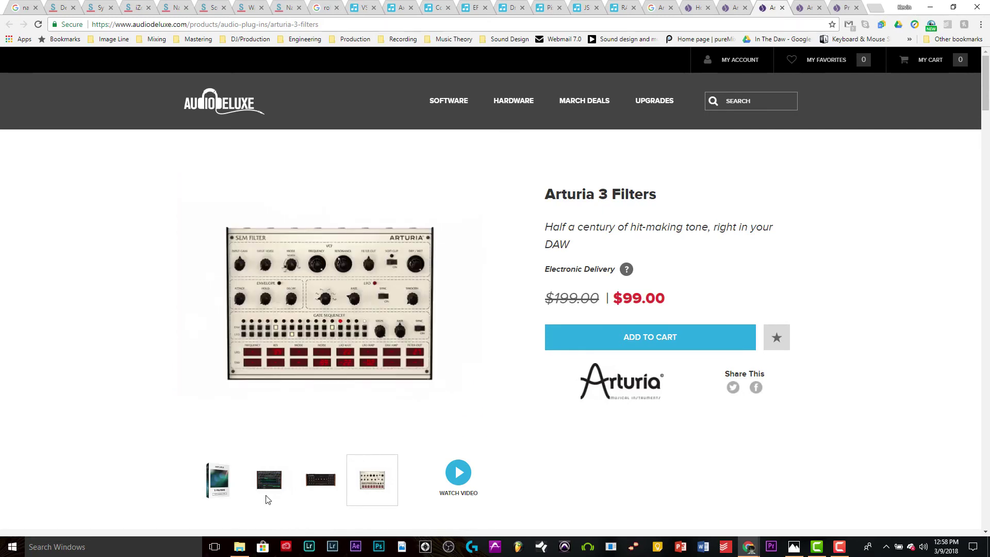
Step: Skip past the Arturia 1973-Pre tab to the $199 Studio One 3 Professional Crossgrade page
click(808, 8)
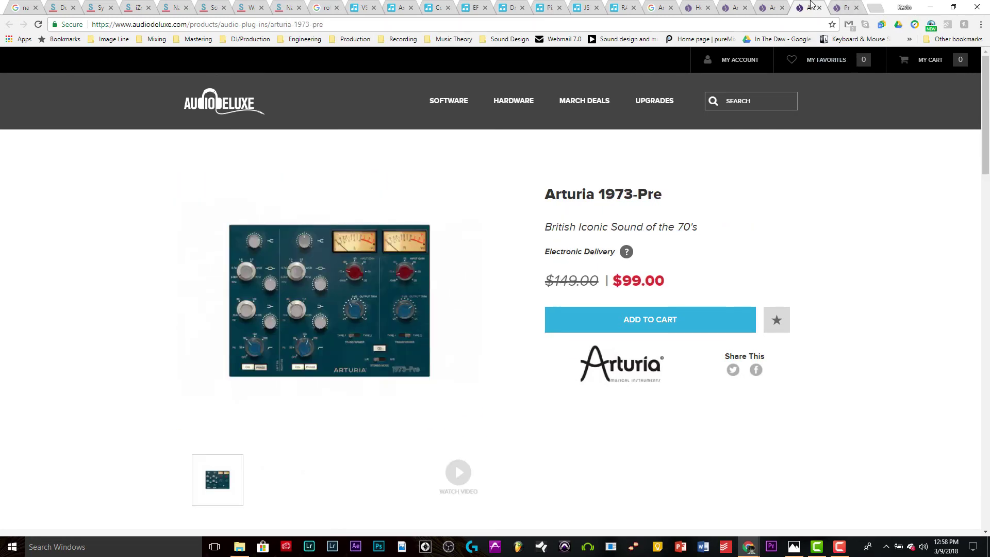
click(842, 7)
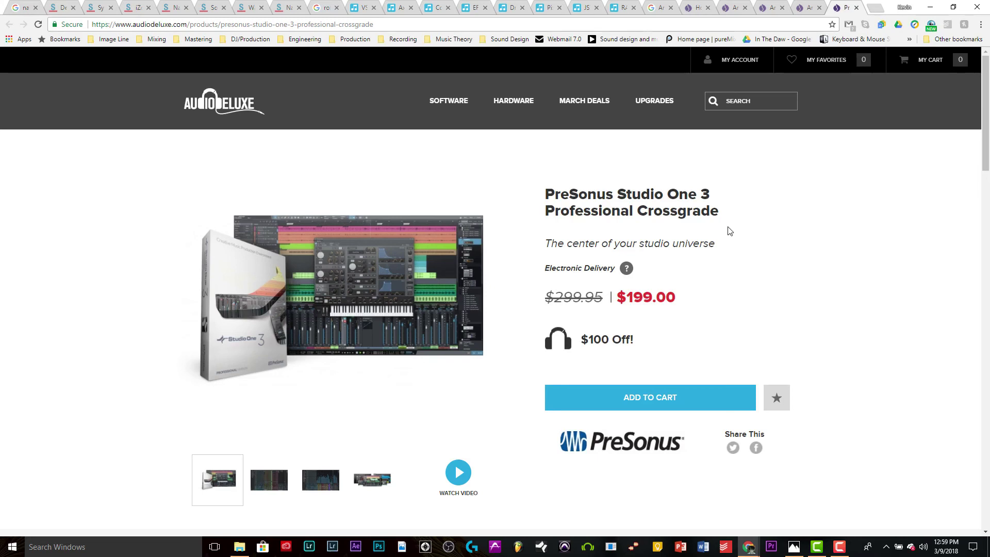
Step: View the mixer and third Studio One 3 screenshots, then briefly highlight the $199 price and title
click(276, 484)
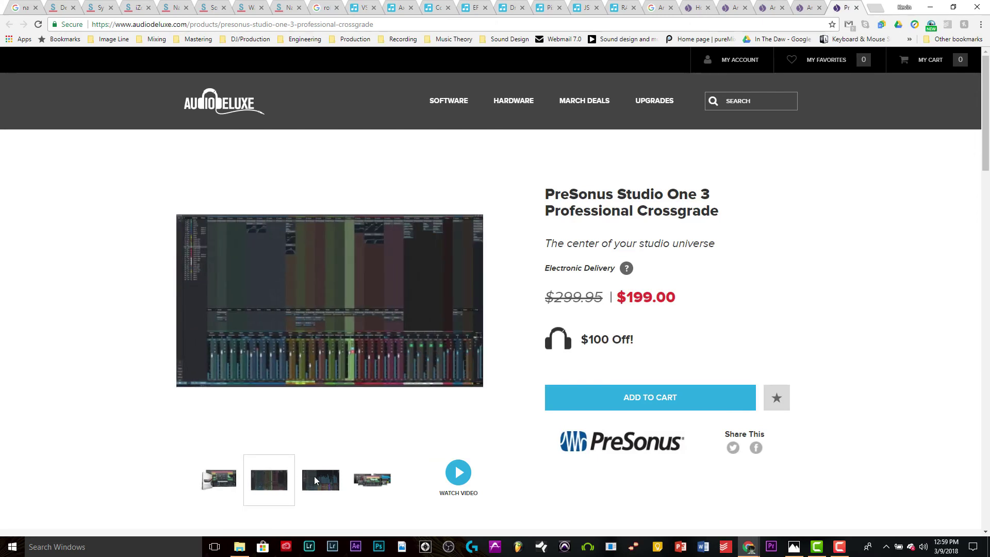
click(316, 478)
drag(626, 298, 702, 294)
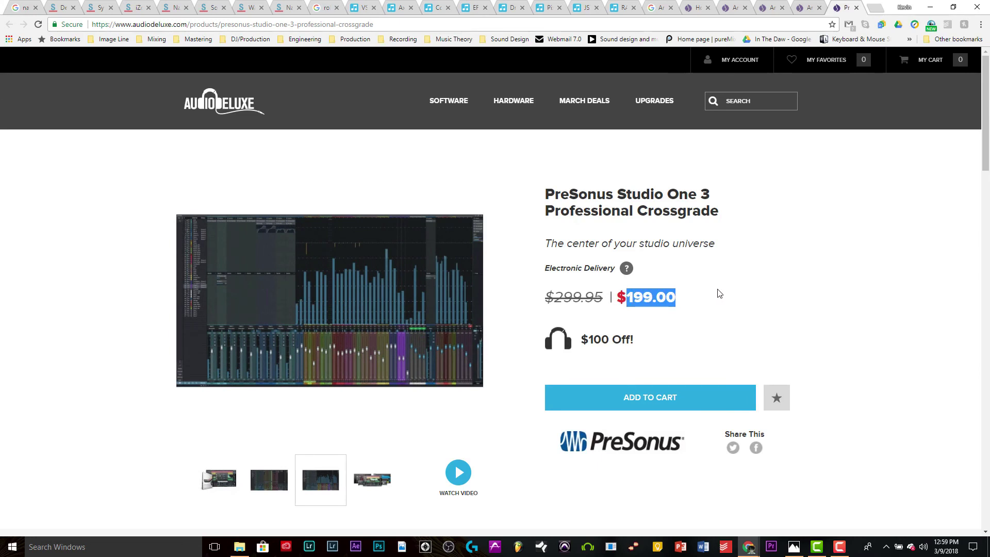
drag(738, 216, 544, 207)
click(834, 199)
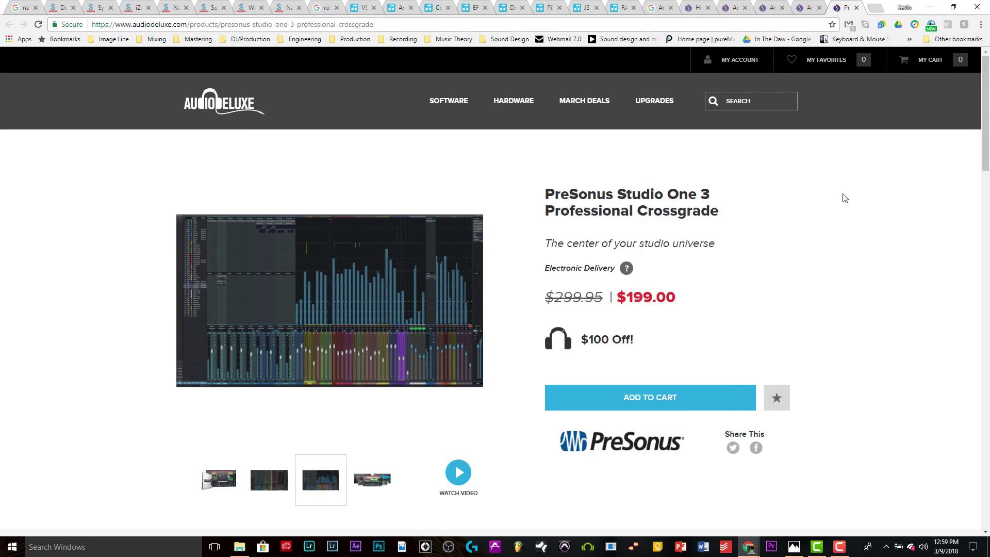